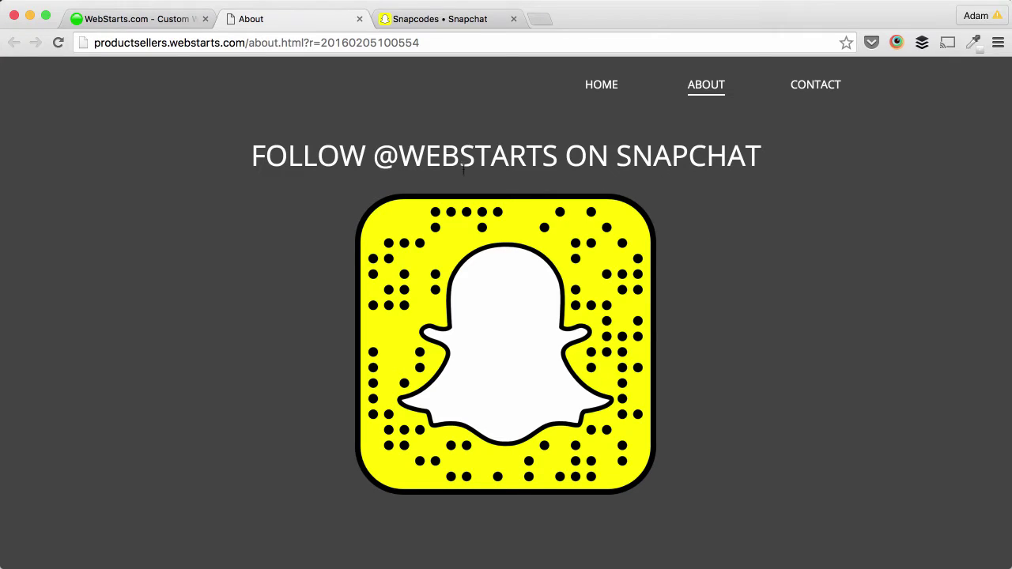
drag(375, 159, 574, 161)
click(738, 200)
drag(557, 155, 382, 156)
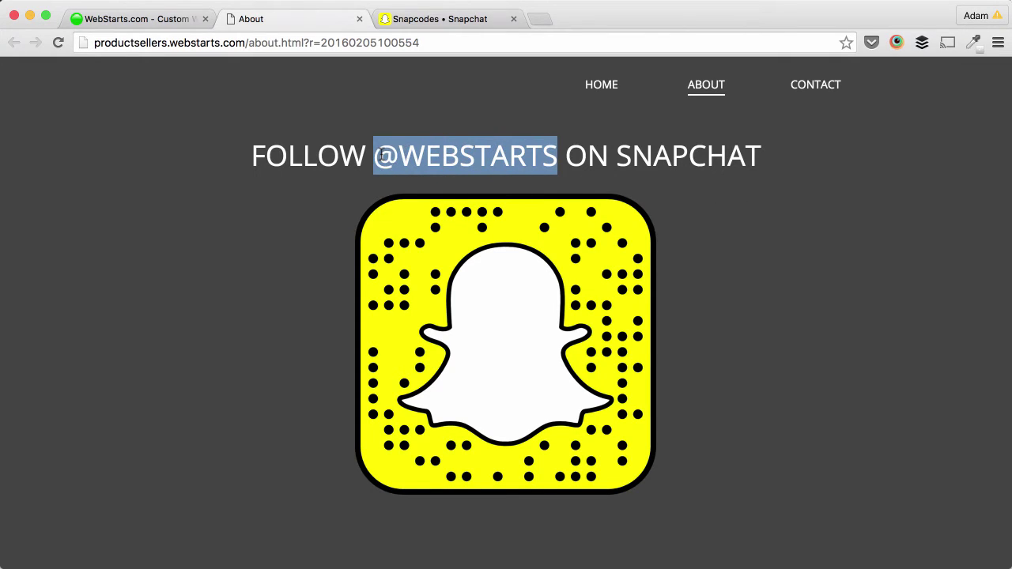
click(720, 202)
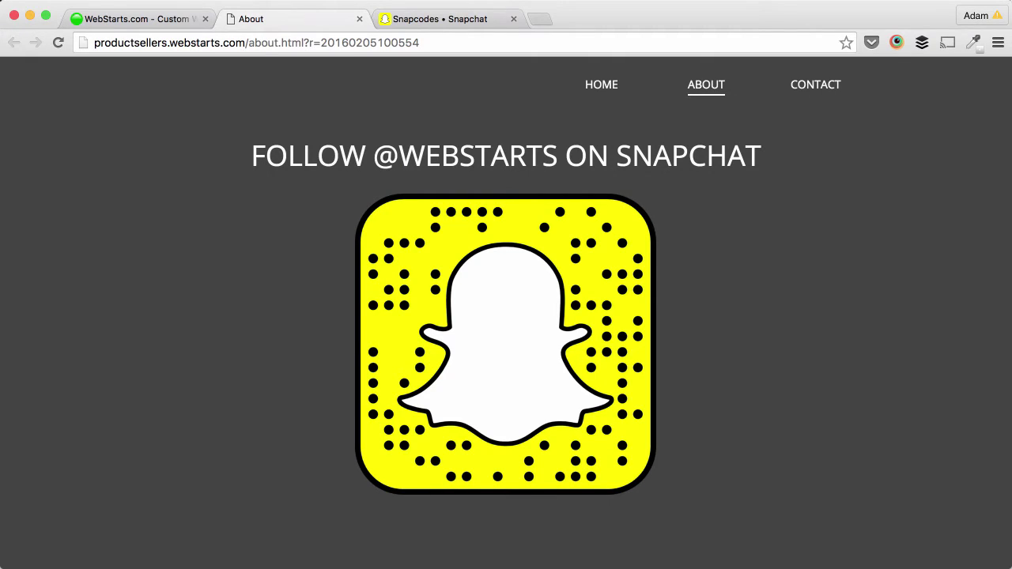
key(ctrl+Tab)
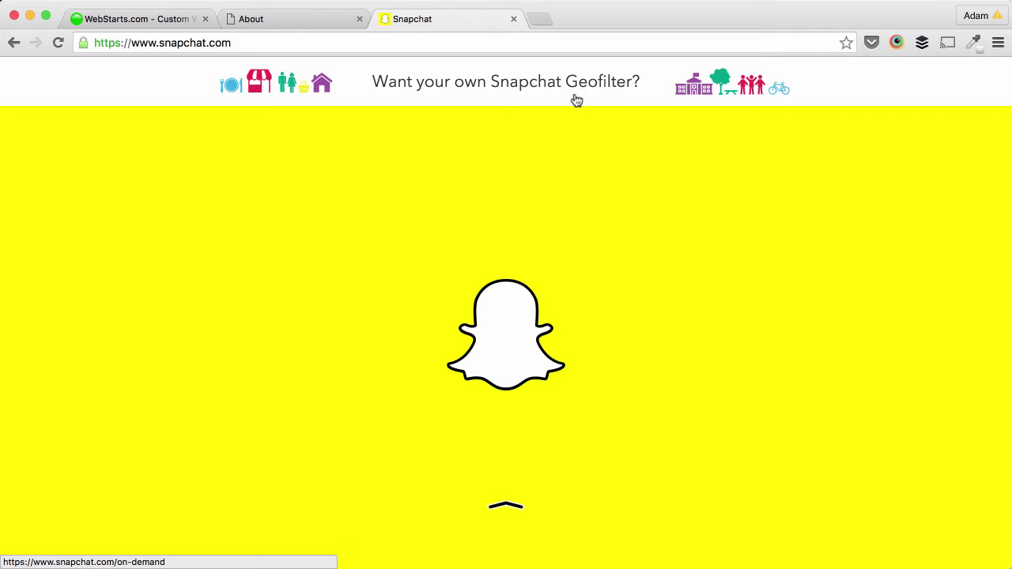
Scroll the Snapchat homepage down to its Company, Community and Legal footer links.
scroll(618, 272, down, 2)
scroll(617, 272, down, 4)
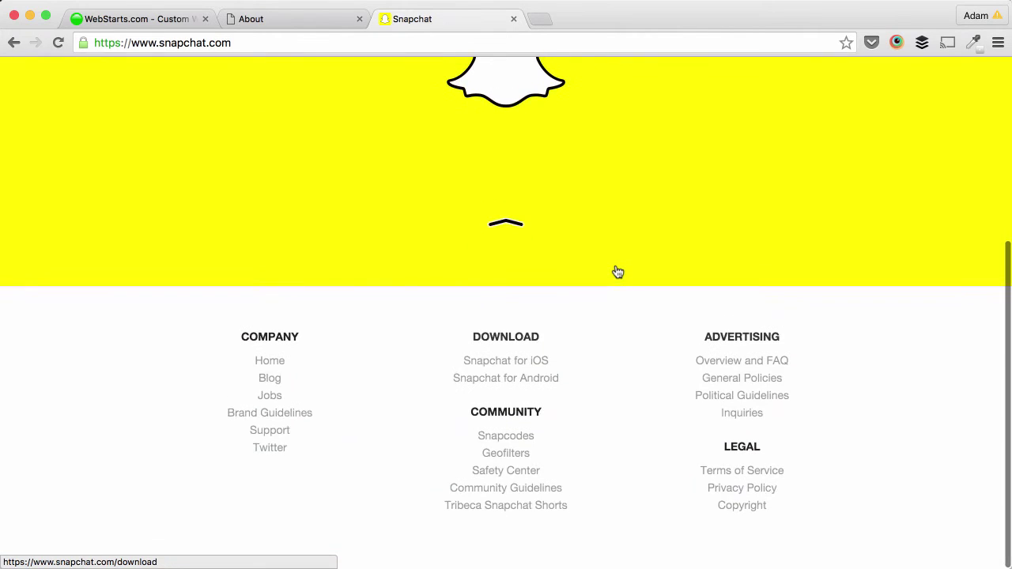
scroll(618, 272, up, 1)
scroll(617, 272, down, 2)
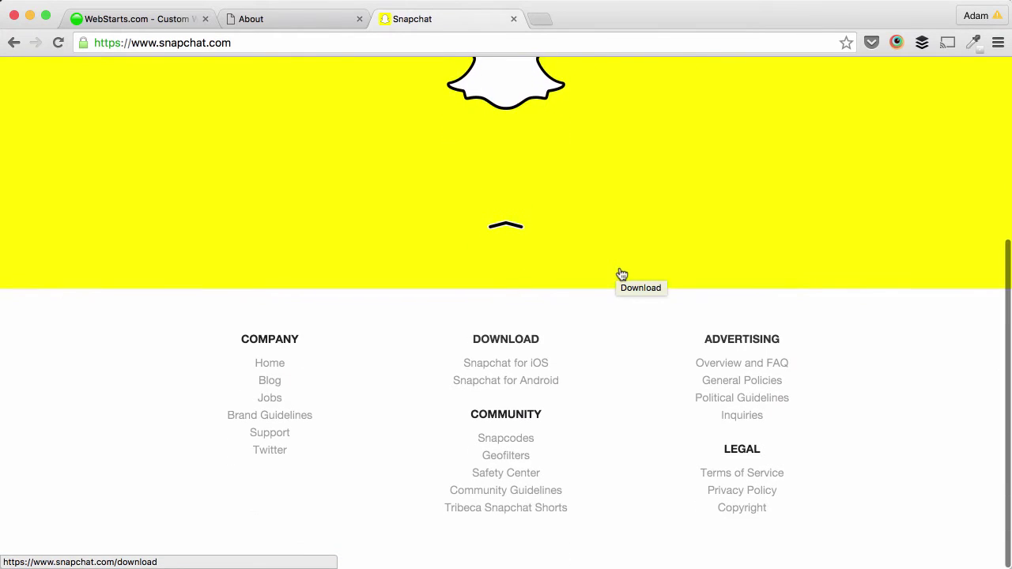
Open the Snapcodes page and enter the account username.
click(513, 446)
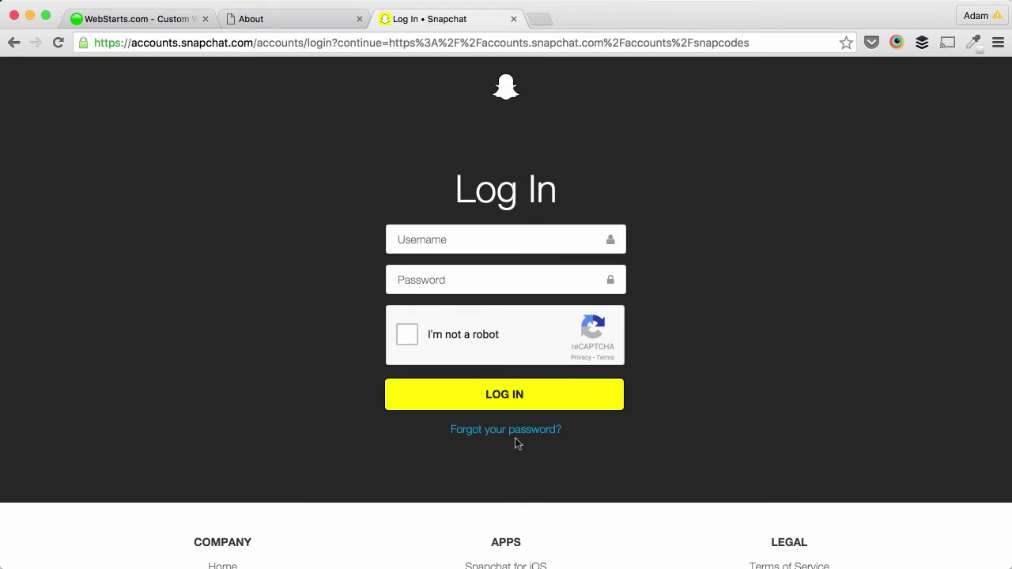
click(509, 242)
text(webtar)
key(BackSpace)
key(BackSpace)
key(BackSpace)
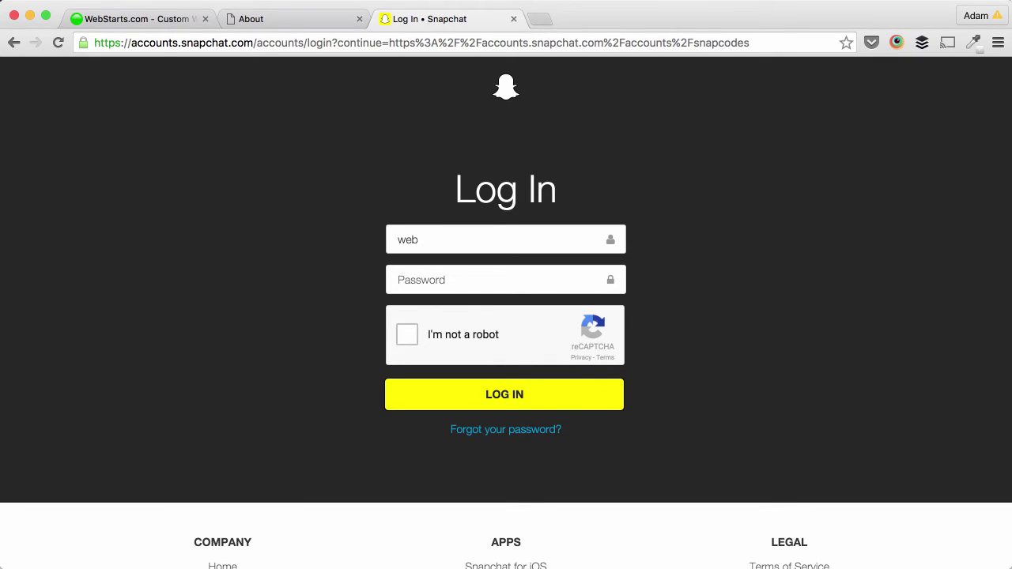
text(starts)
Enter the account password, pass the I'm not a robot check and log in.
key(Tab)
text(aaaaaaaa)
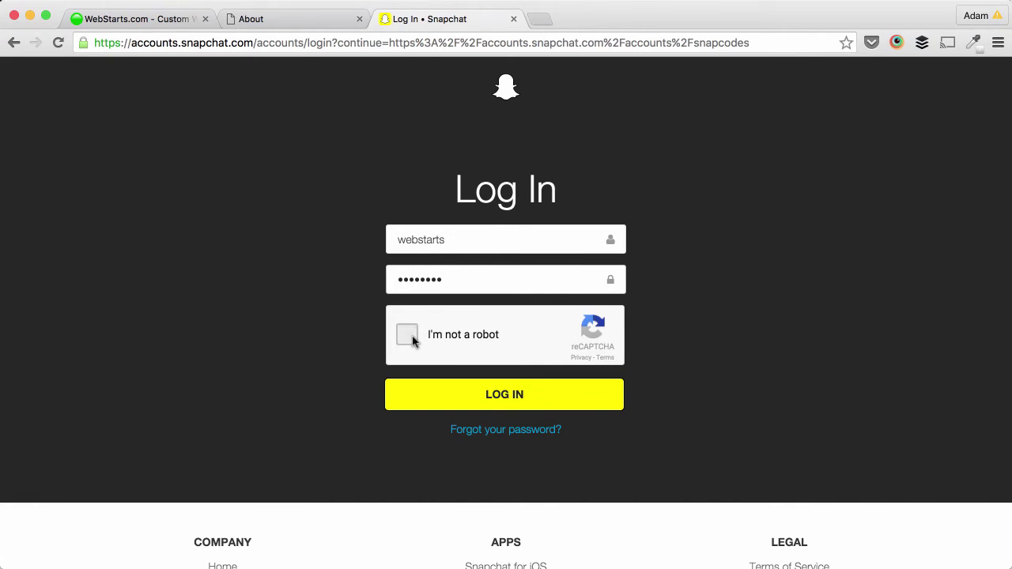
click(408, 335)
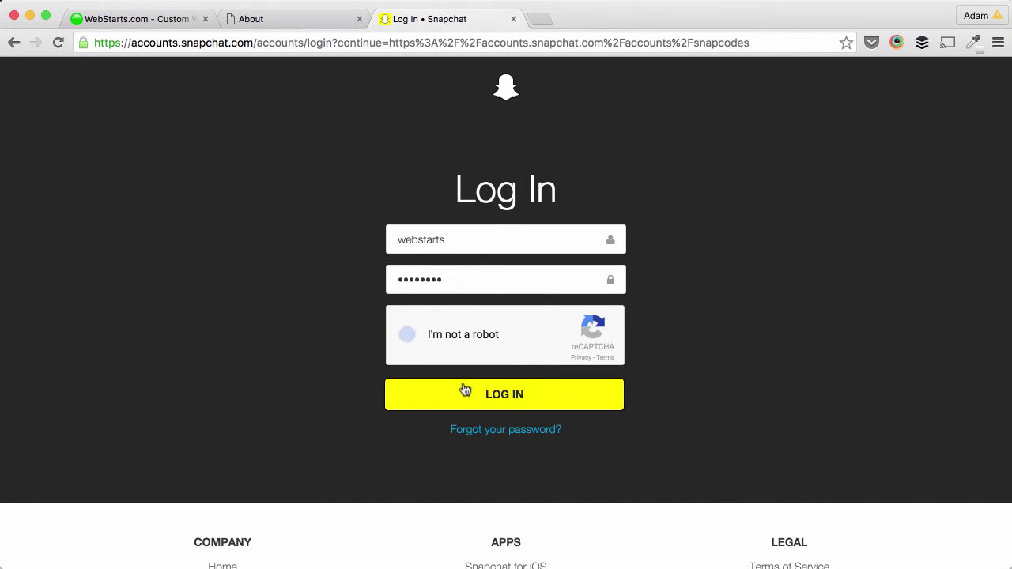
click(507, 396)
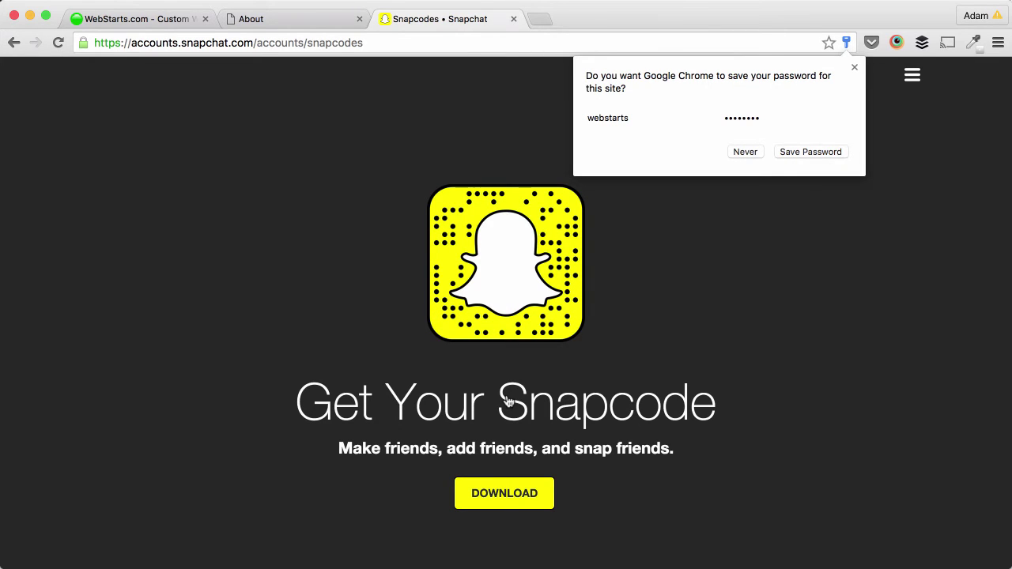
Dismiss the password prompt and save the Snapcode image with Save Image As, then return to WebStarts.
click(855, 69)
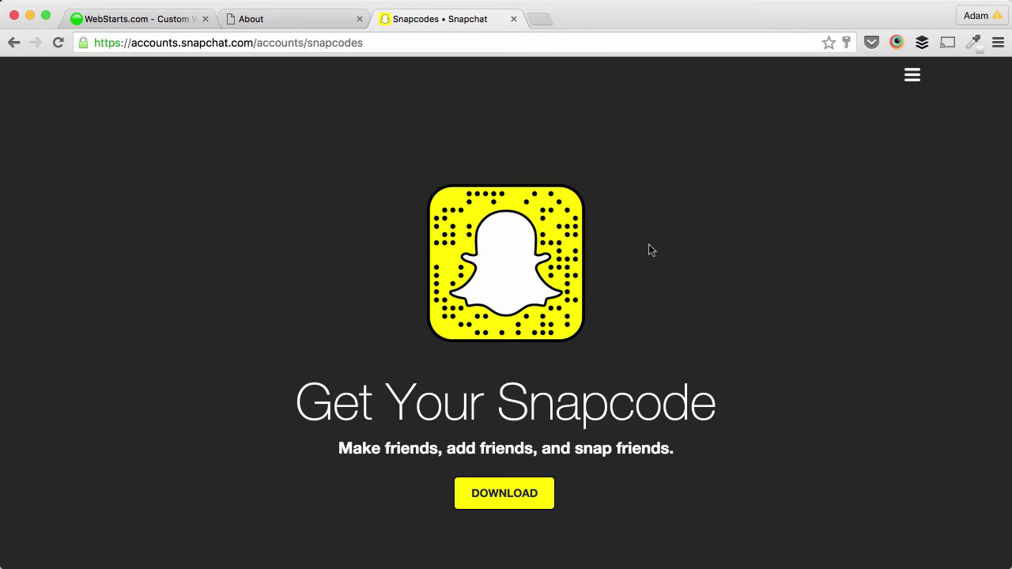
right_click(531, 255)
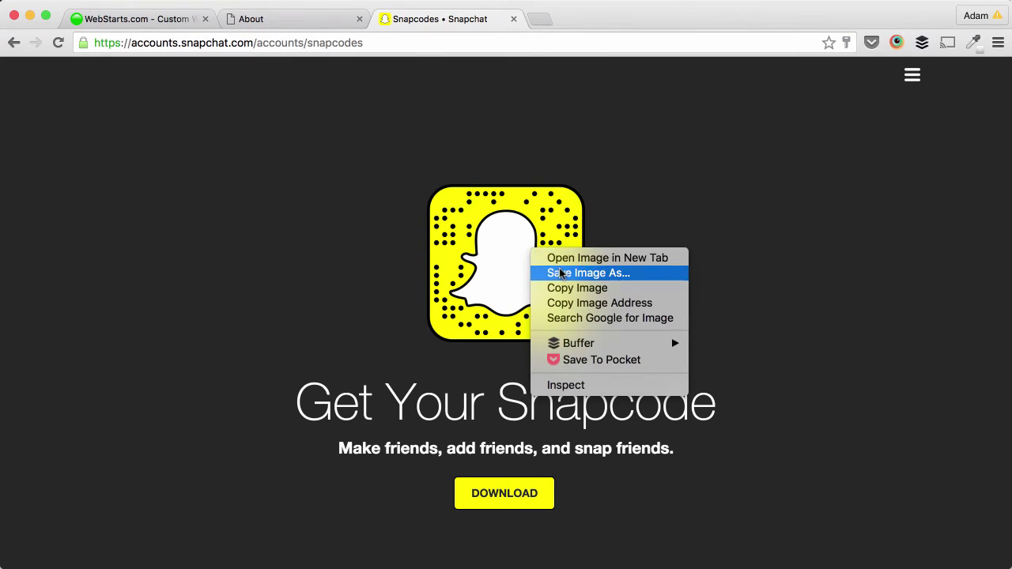
click(560, 273)
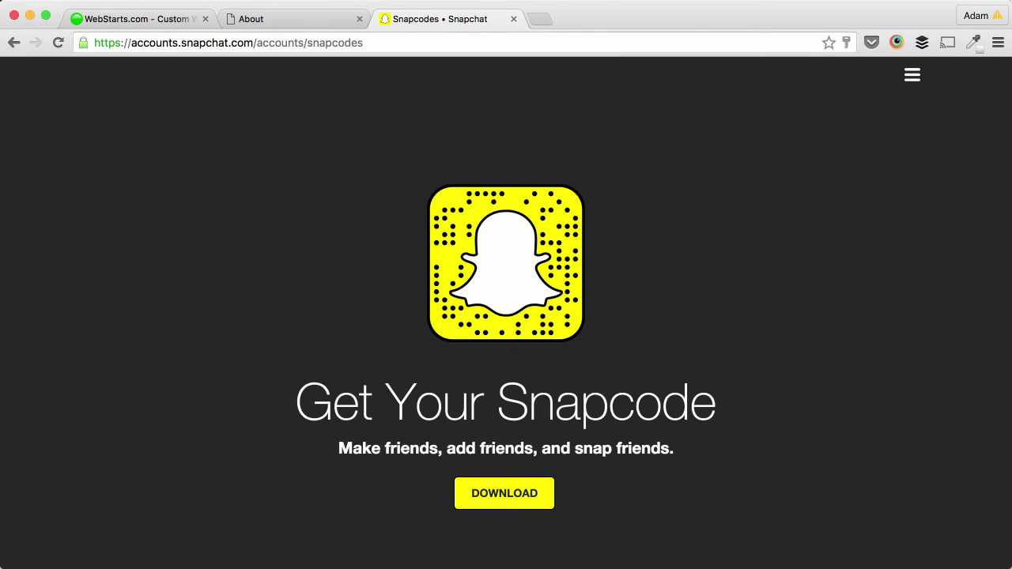
click(216, 26)
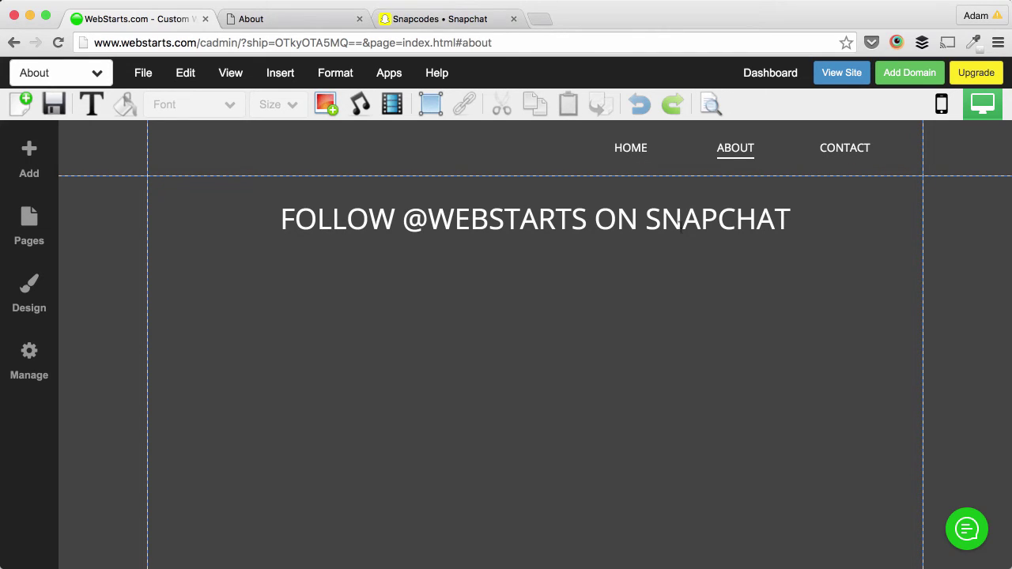
Upload snapcodes.png from Downloads and insert it onto the About page.
click(327, 109)
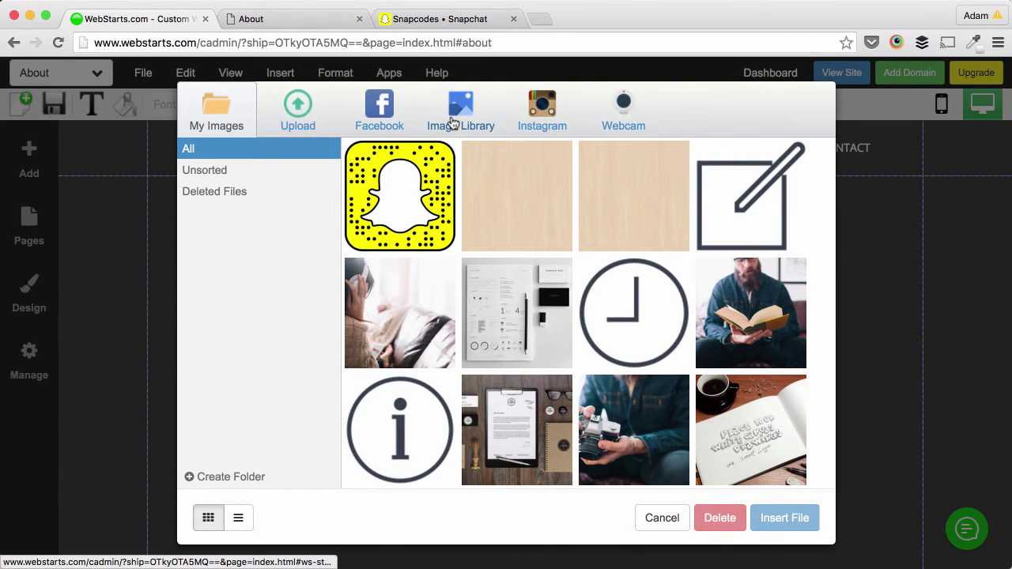
click(296, 99)
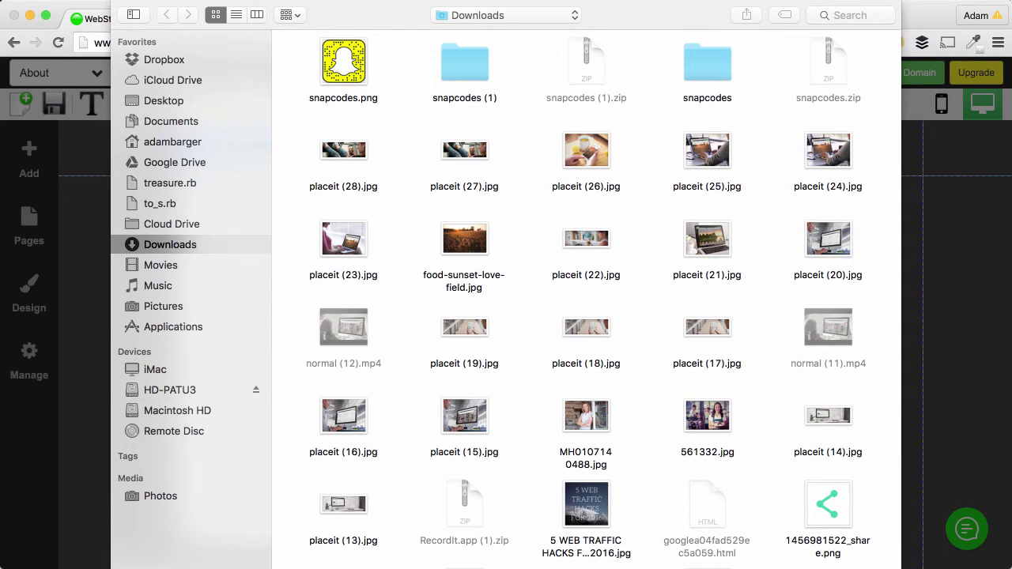
double_click(343, 61)
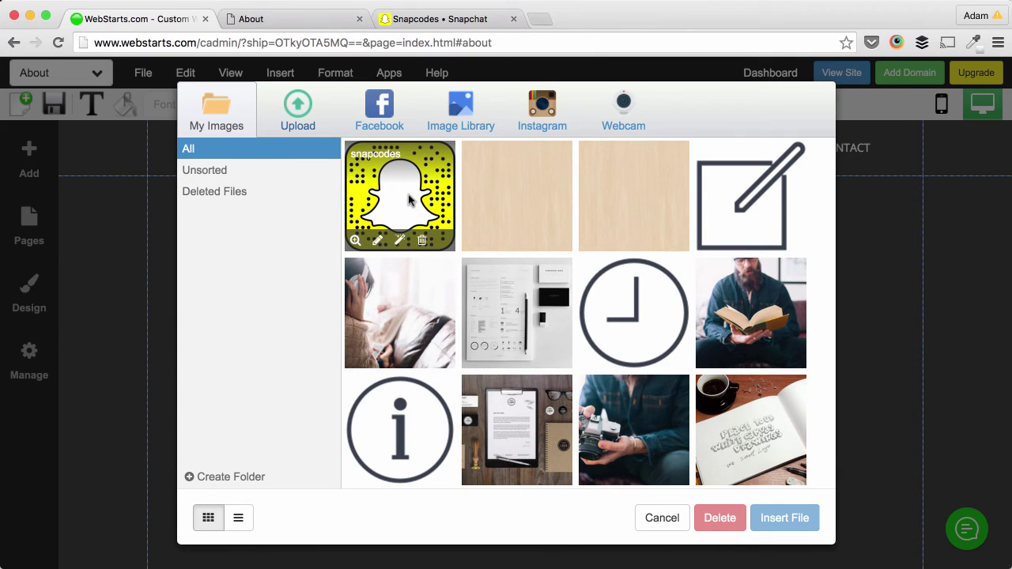
scroll(409, 200, down, 1)
click(425, 239)
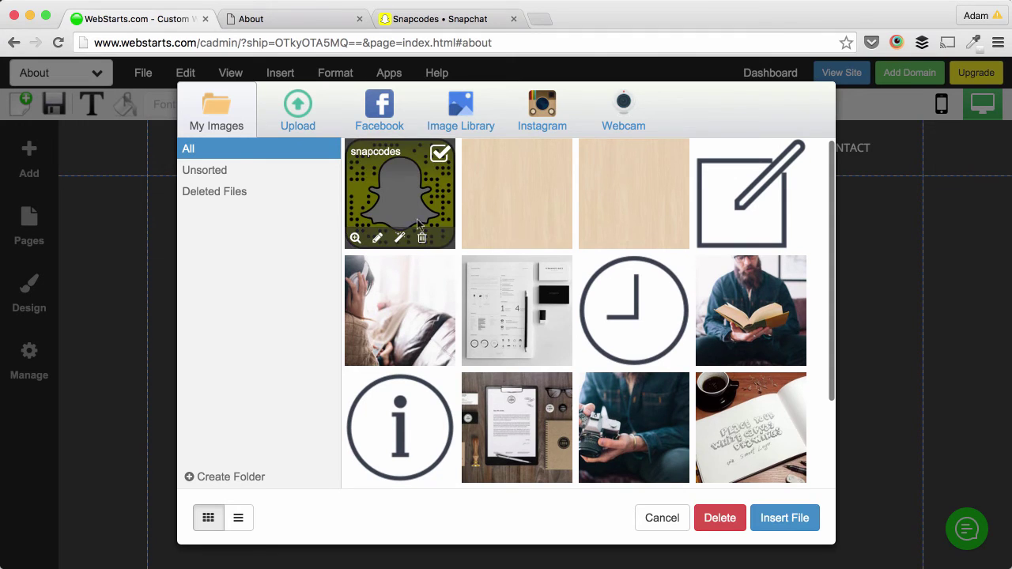
click(793, 521)
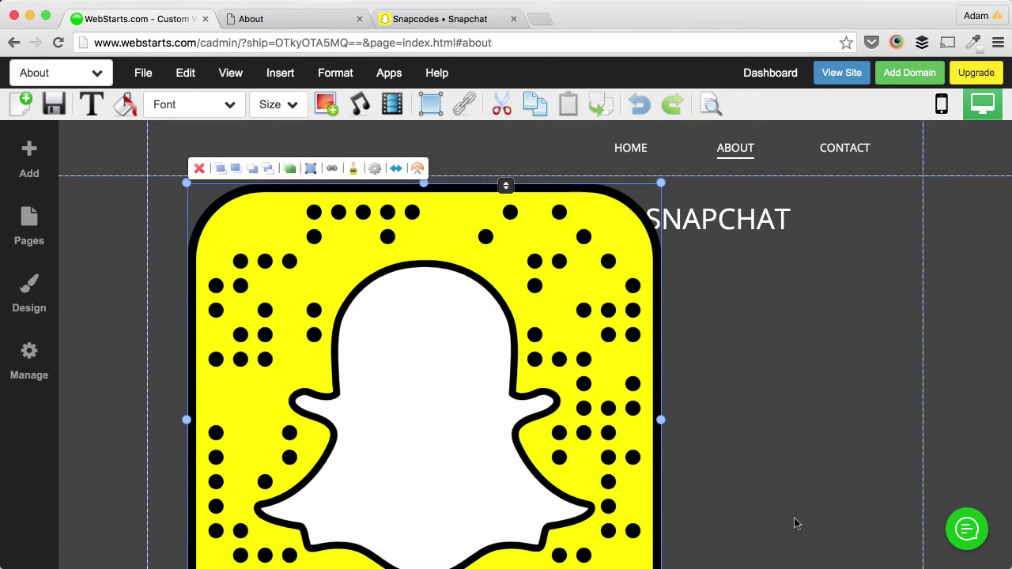
drag(350, 276, 463, 364)
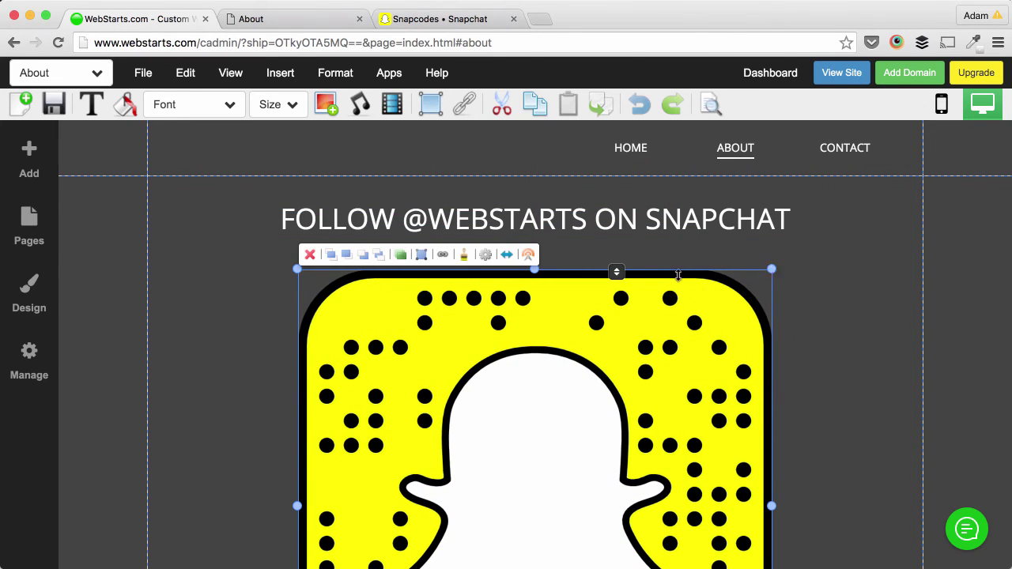
Set the Snapcode image's Image Scaling to Fit.
click(485, 254)
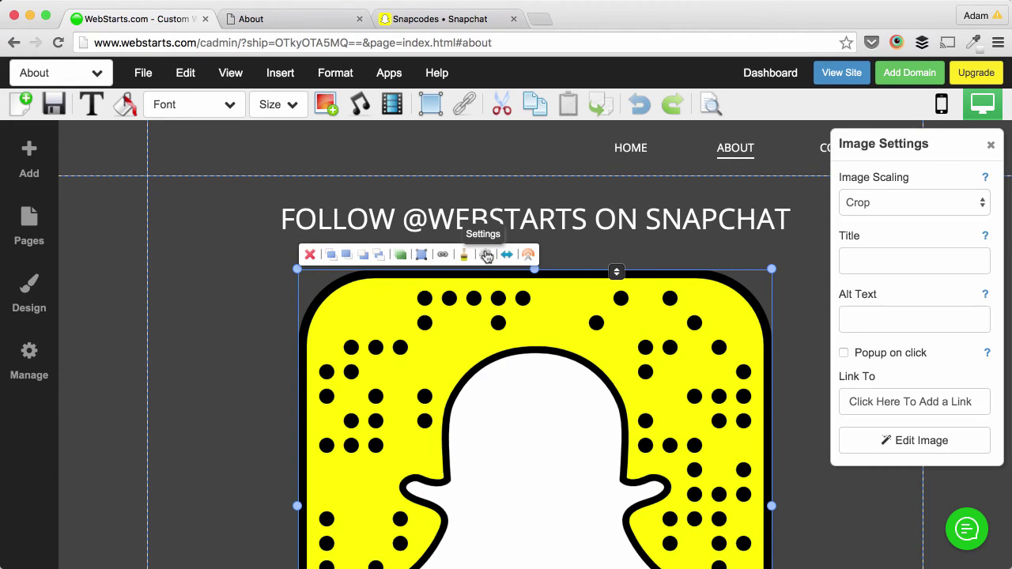
click(870, 202)
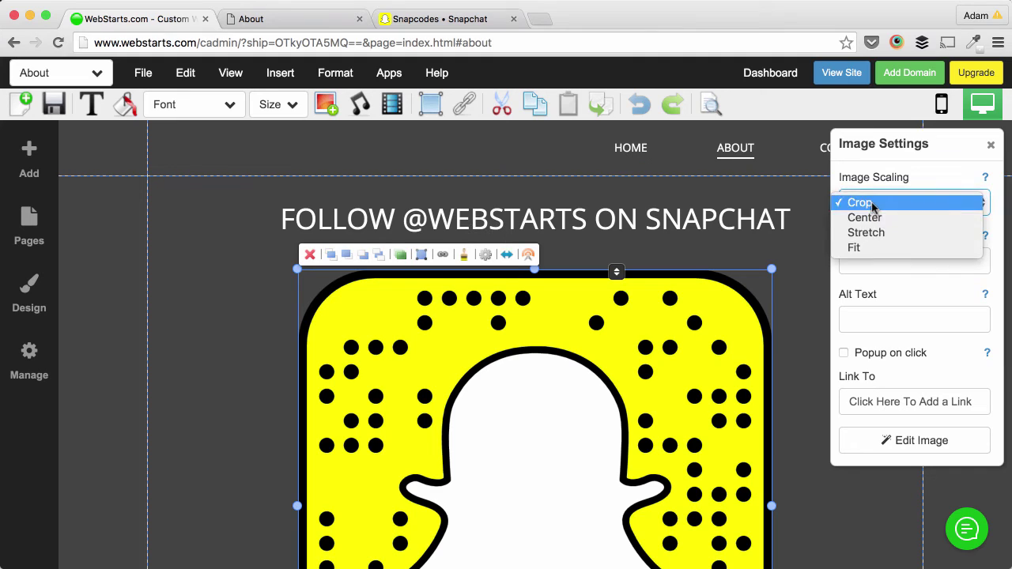
click(869, 248)
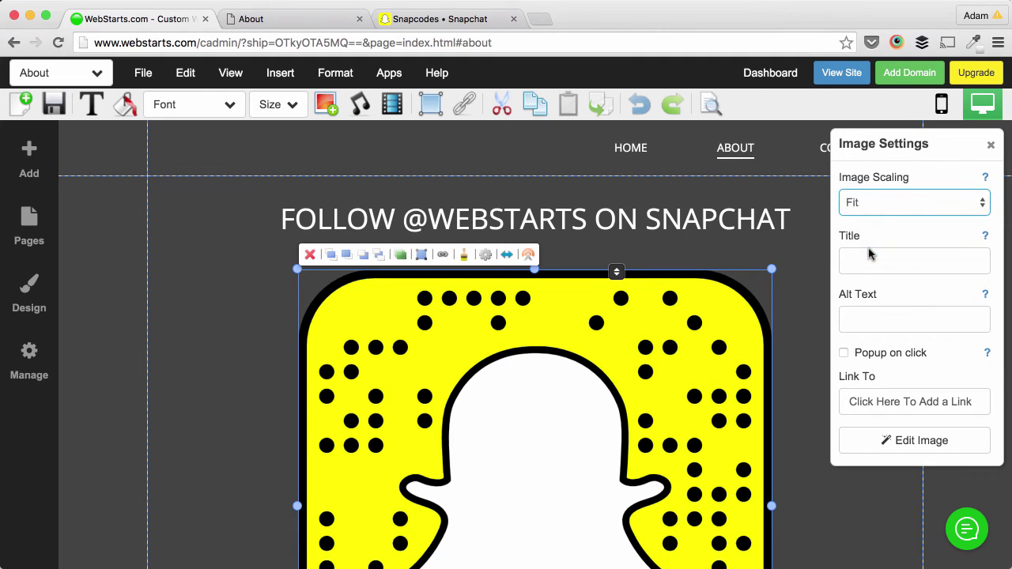
click(992, 147)
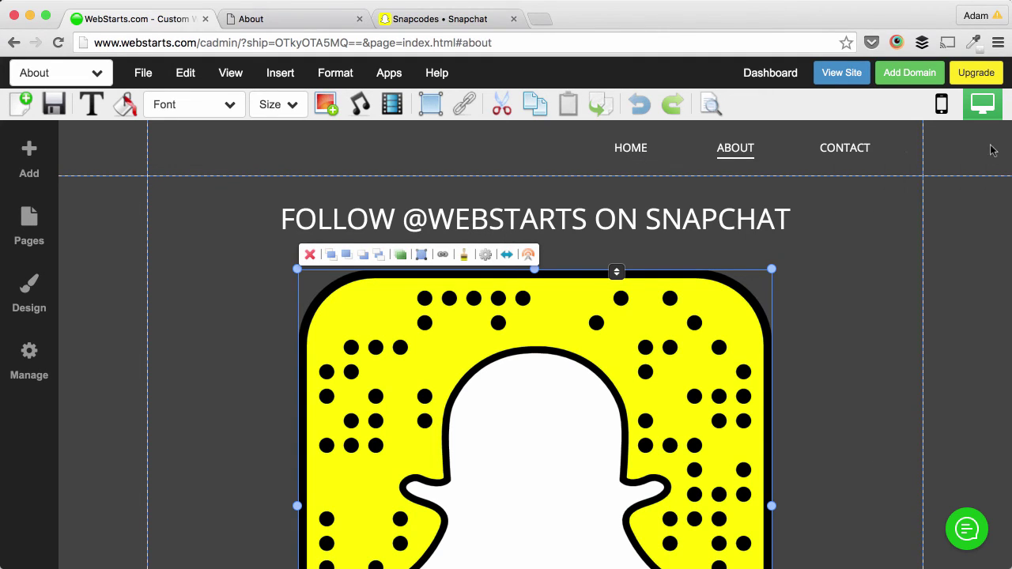
Shrink the Snapcode, center it under the heading, and save the About page.
drag(771, 270, 606, 456)
drag(535, 486, 620, 308)
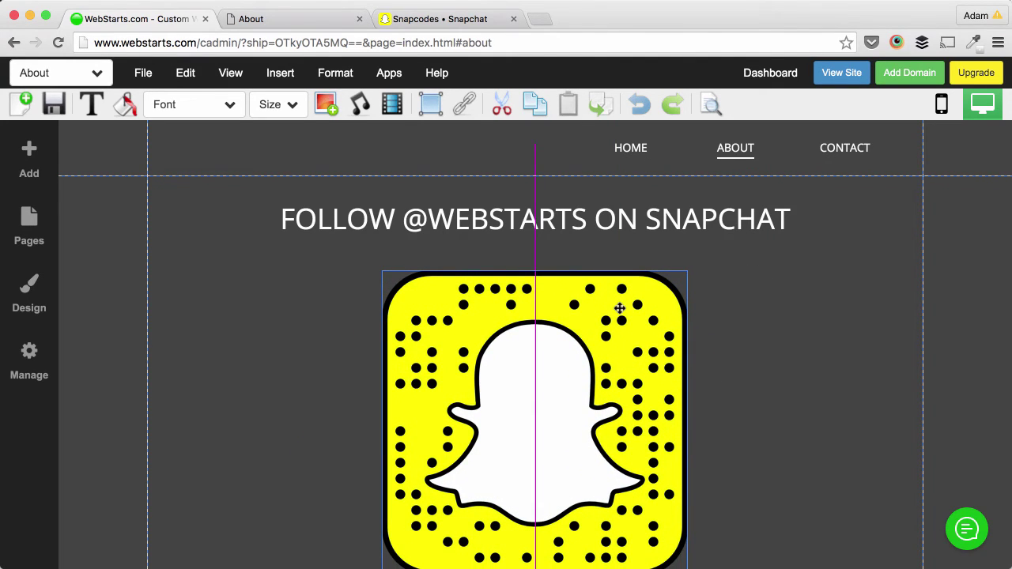
mouse_move(623, 383)
mouse_down()
mouse_move(622, 363)
mouse_move(639, 395)
mouse_up()
click(716, 387)
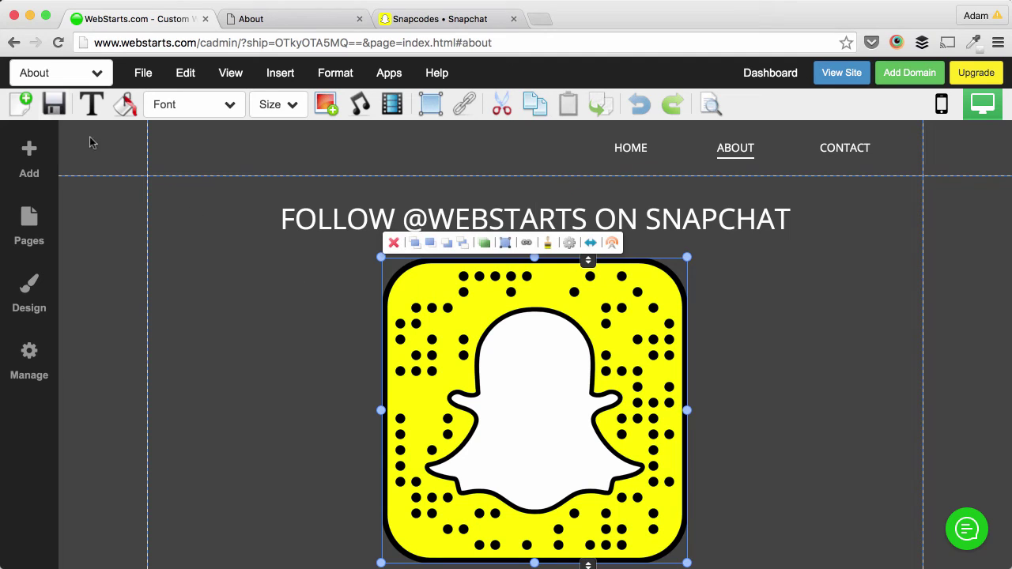
click(49, 101)
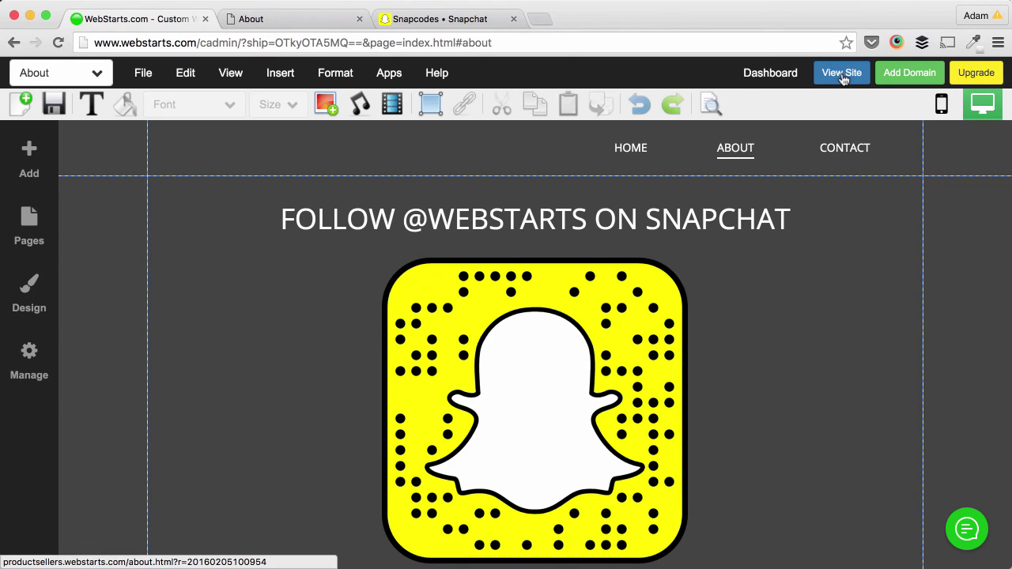
Open the published About page in a new tab with View Site.
click(844, 76)
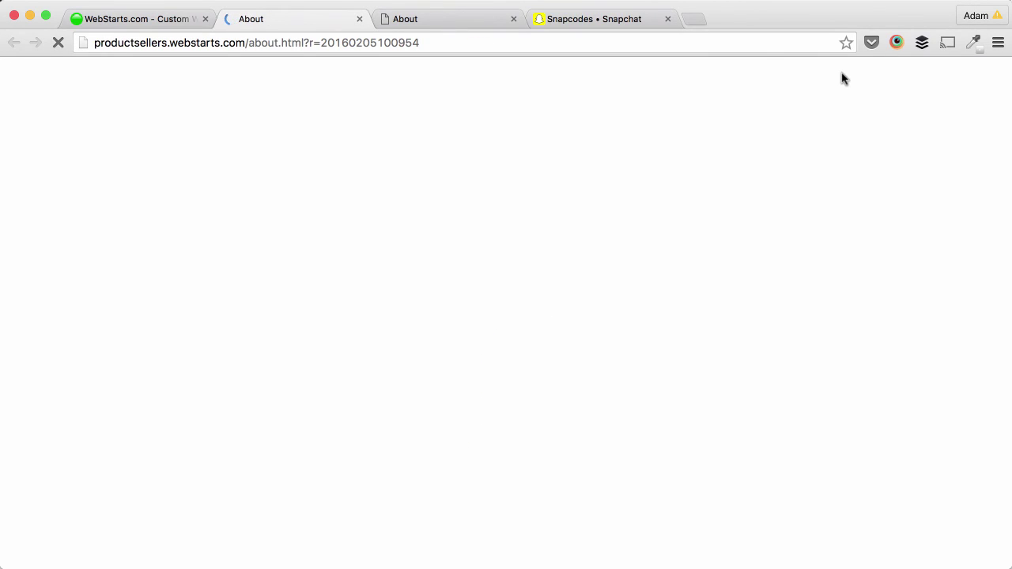